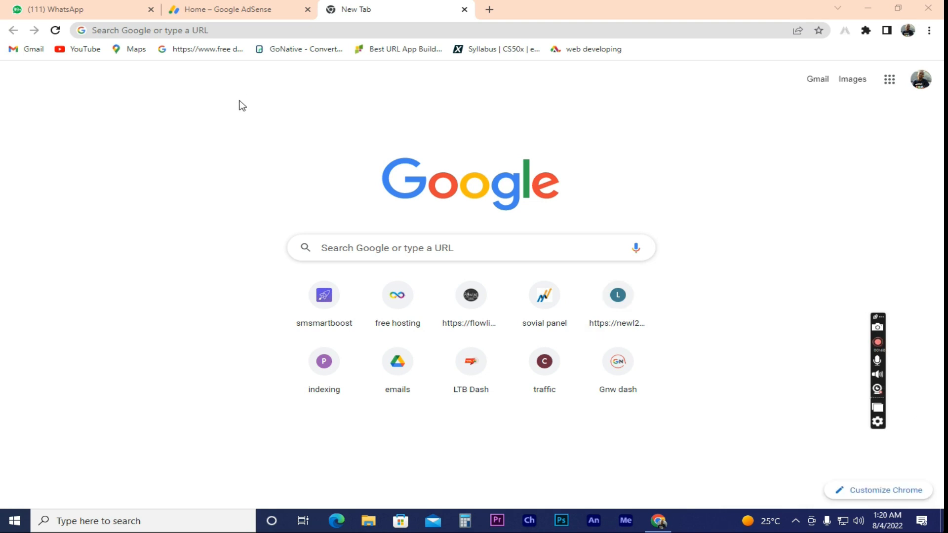
Step: Load infinityfree.net from the Chrome address bar
{"action": "left_click", "coordinate": [248, 34]}
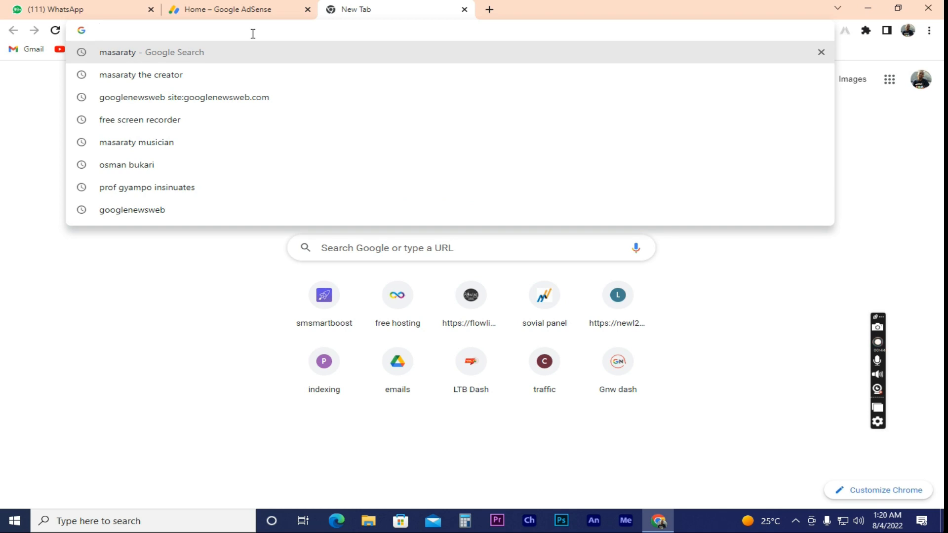
{"action": "type", "text": "inf"}
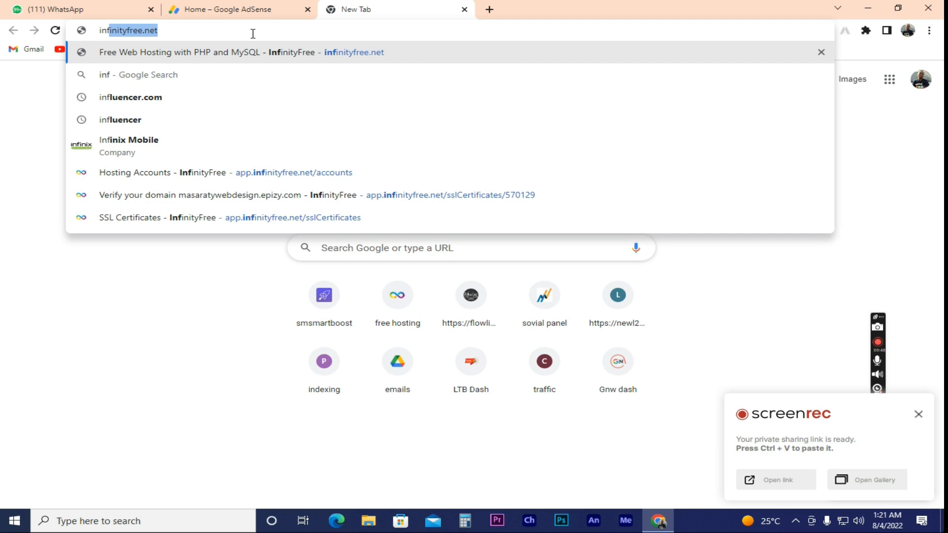
{"action": "type", "text": "inityfree."}
{"action": "key", "text": "ctrl+a"}
{"action": "key", "text": "Return"}
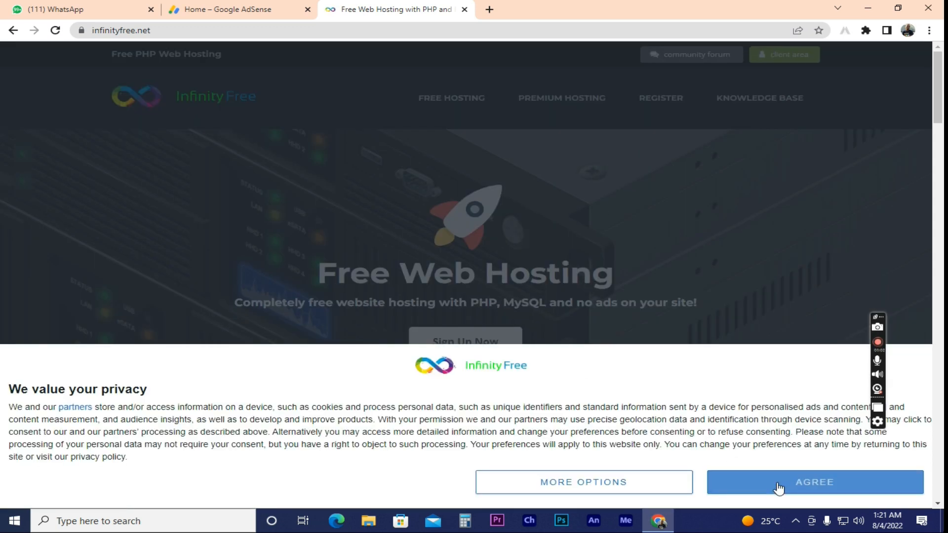
Step: Agree to the cookie notice and go to the client area's Hosting Accounts list
{"action": "left_click", "coordinate": [779, 489]}
{"action": "left_click_drag", "start_coordinate": [941, 99], "coordinate": [941, 114]}
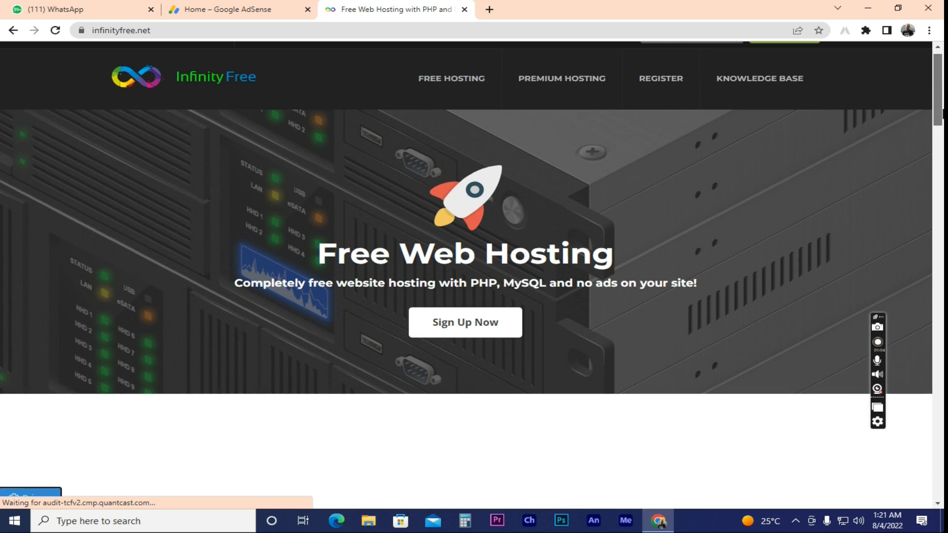
{"action": "scroll", "coordinate": [943, 113], "scroll_direction": "down", "scroll_amount": 3}
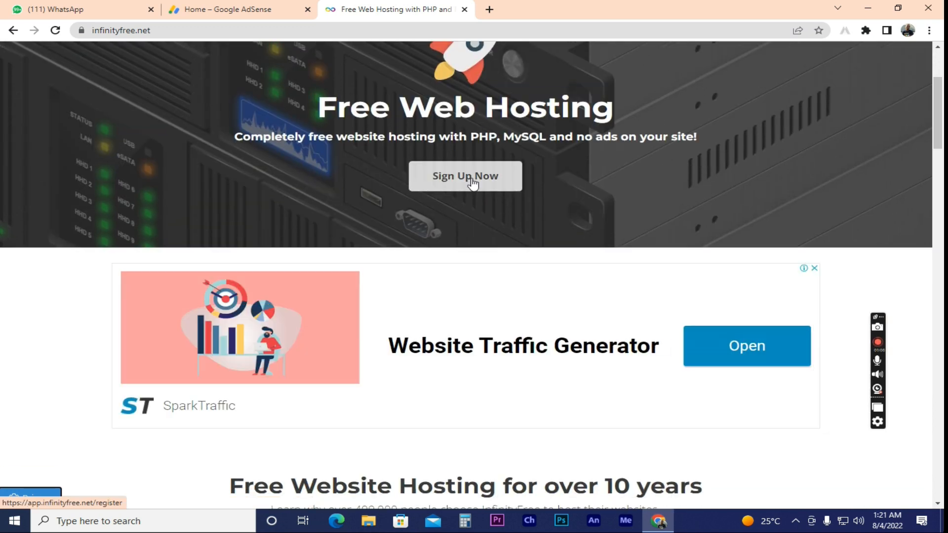
{"action": "scroll", "coordinate": [941, 114], "scroll_direction": "up", "scroll_amount": 3}
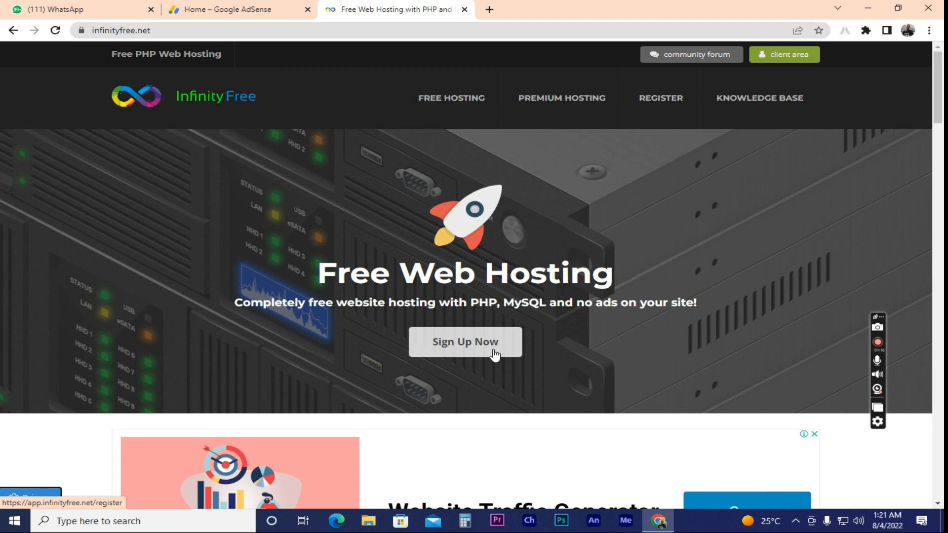
{"action": "left_click", "coordinate": [788, 55]}
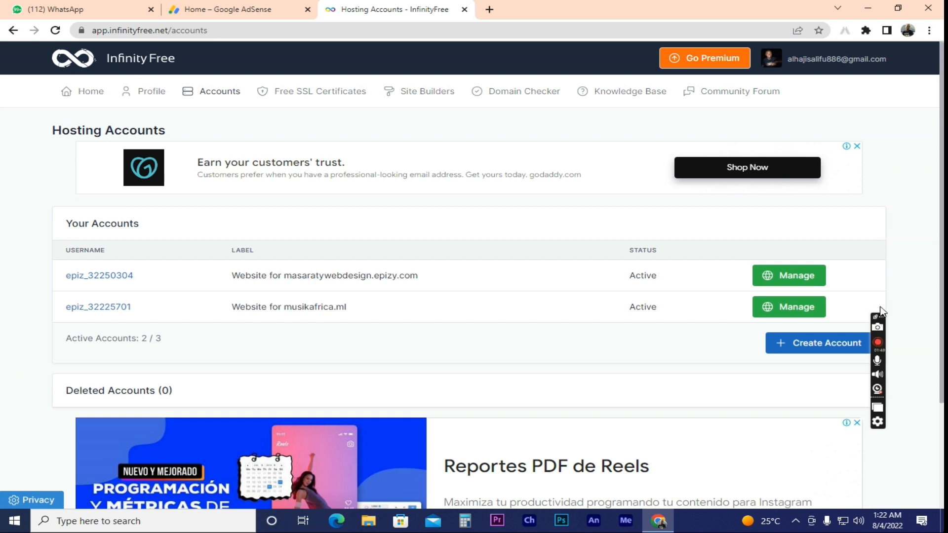
Step: Start a new hosting account using the Subdomain type with the .epizy.com extension
{"action": "left_click", "coordinate": [820, 348]}
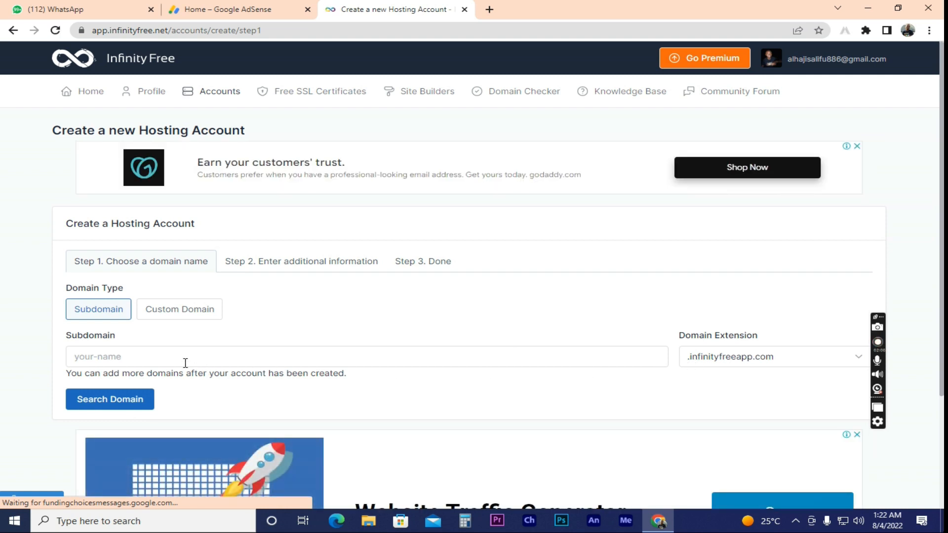
{"action": "left_click", "coordinate": [179, 317]}
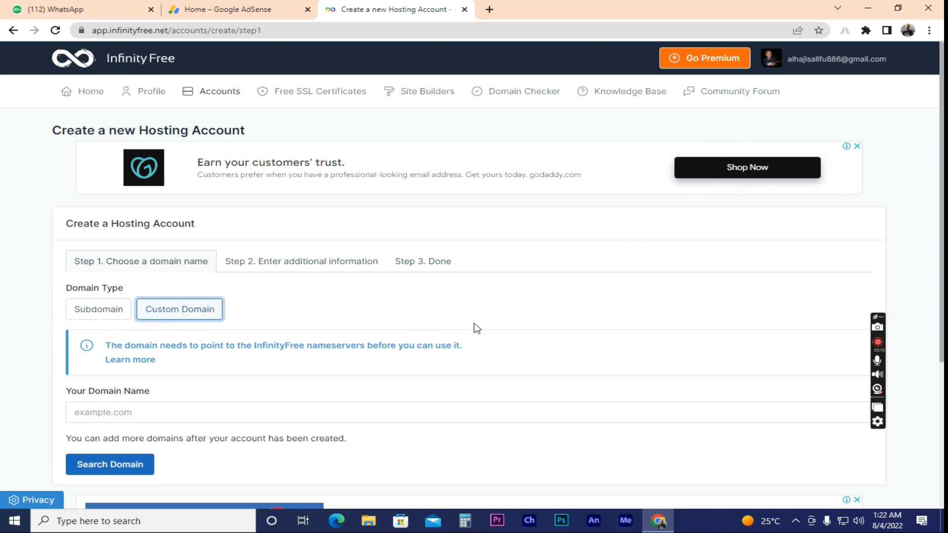
{"action": "left_click", "coordinate": [108, 318]}
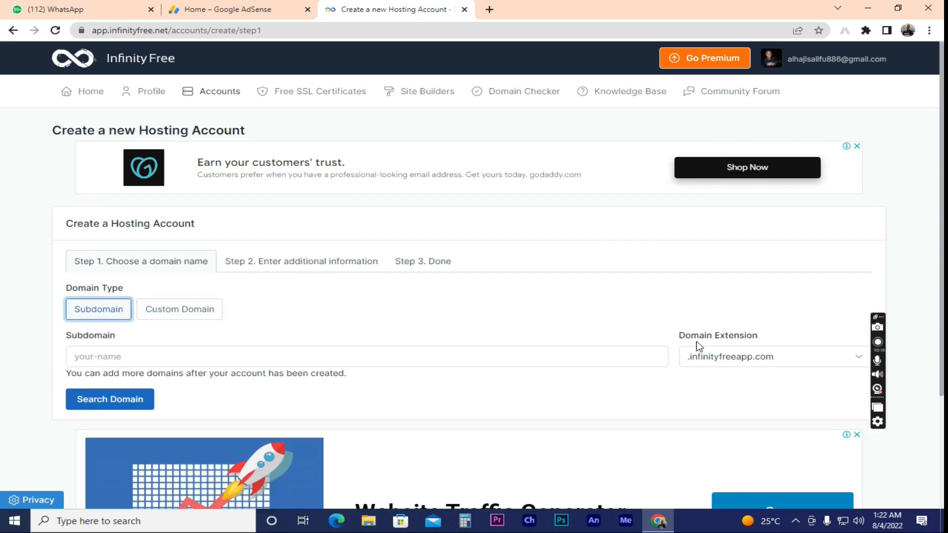
{"action": "left_click", "coordinate": [797, 358]}
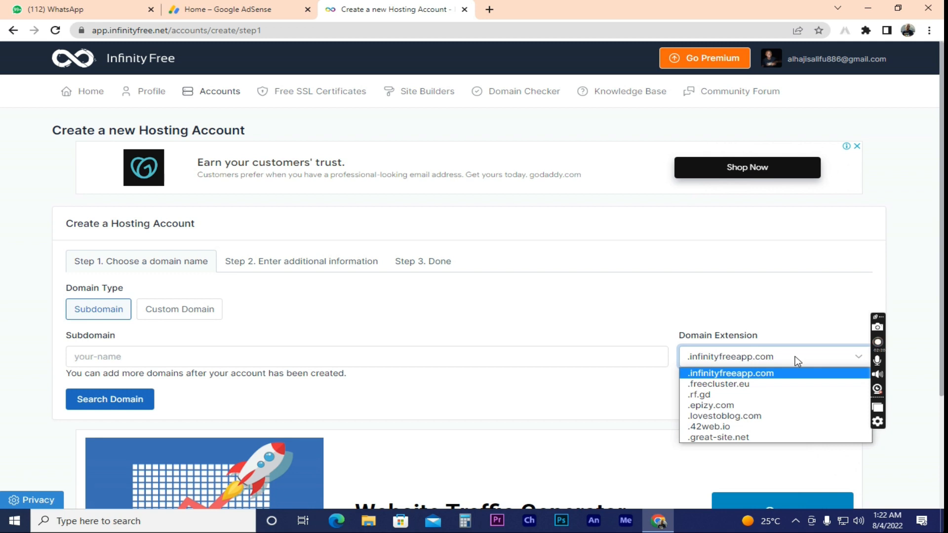
{"action": "left_click", "coordinate": [750, 407]}
Step: Check 'wordpresstutorial', then confirm 'wordpresstutorialmasaraty.epizy.com' is available
{"action": "left_click", "coordinate": [266, 359]}
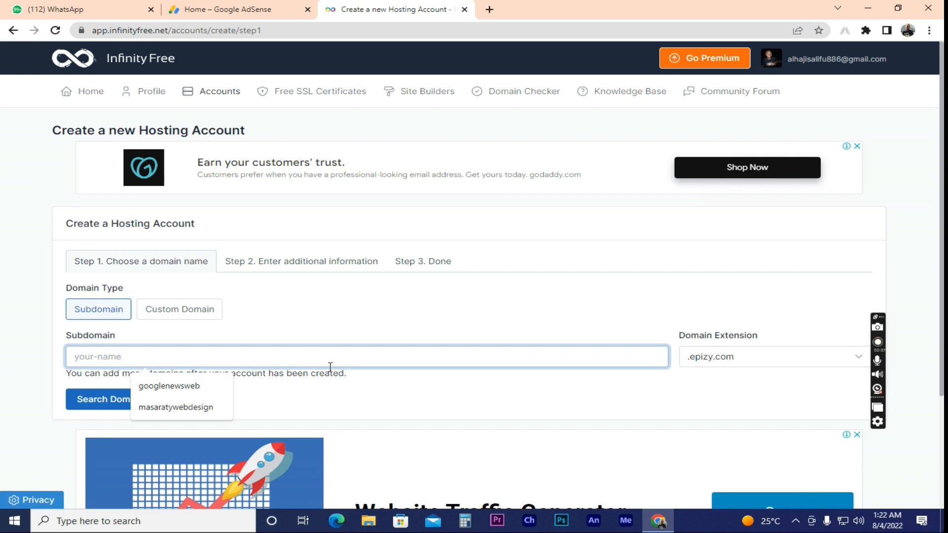
{"action": "type", "text": "masa"}
{"action": "key", "text": "BackSpace"}
{"action": "key", "text": "BackSpace"}
{"action": "key", "text": "BackSpace"}
{"action": "type", "text": "w"}
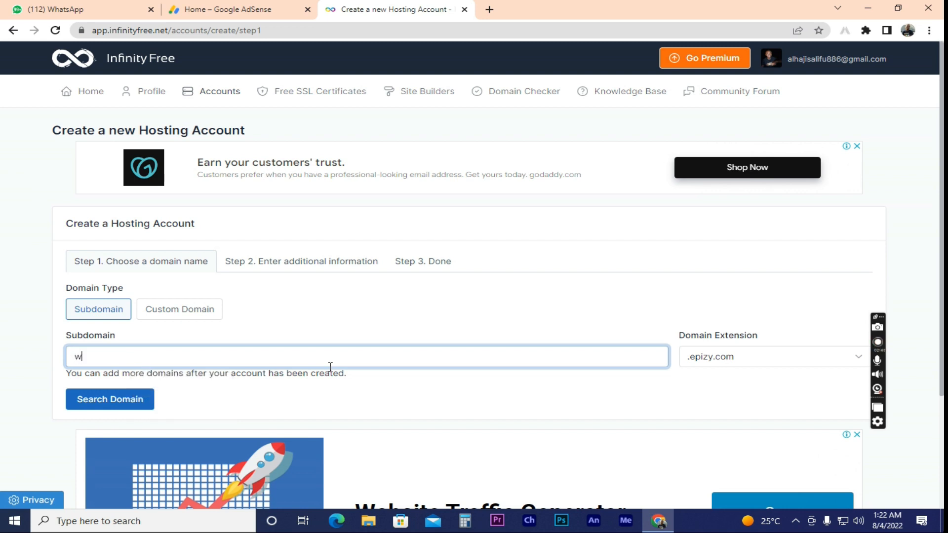
{"action": "type", "text": "ordpresstutorial"}
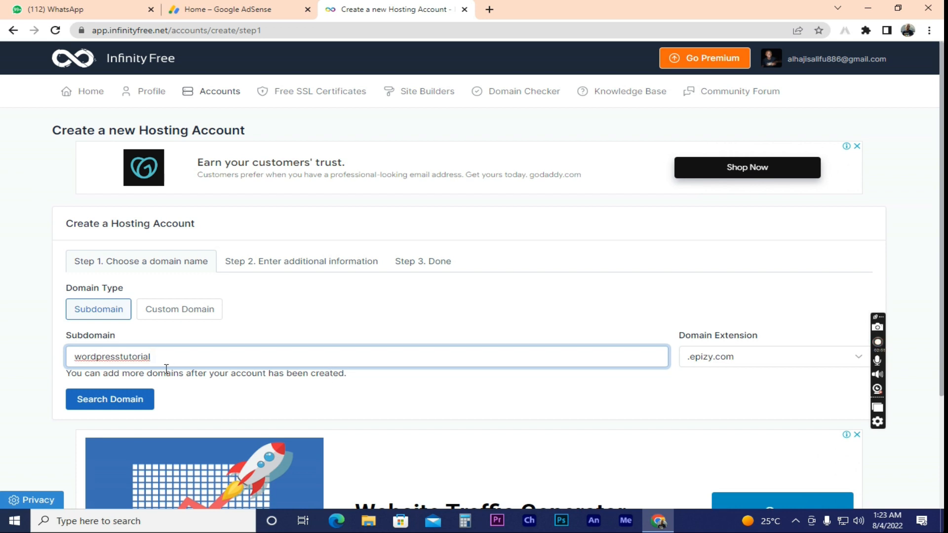
{"action": "left_click", "coordinate": [139, 399]}
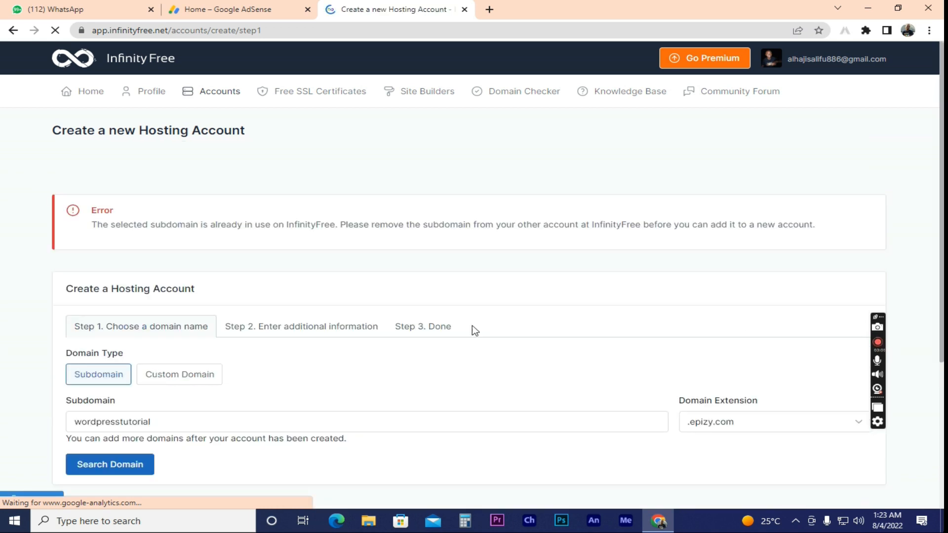
{"action": "scroll", "coordinate": [800, 250], "scroll_direction": "down", "scroll_amount": 2}
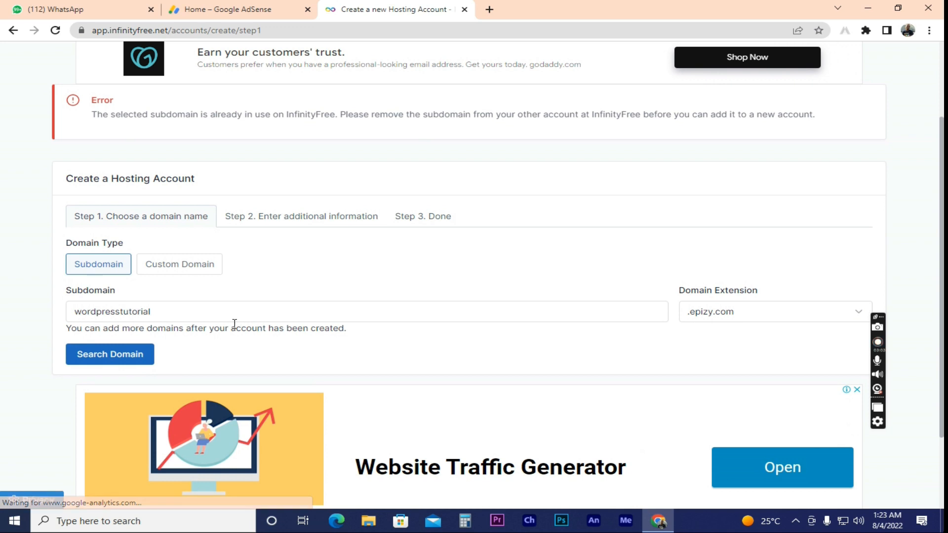
{"action": "left_click", "coordinate": [230, 311]}
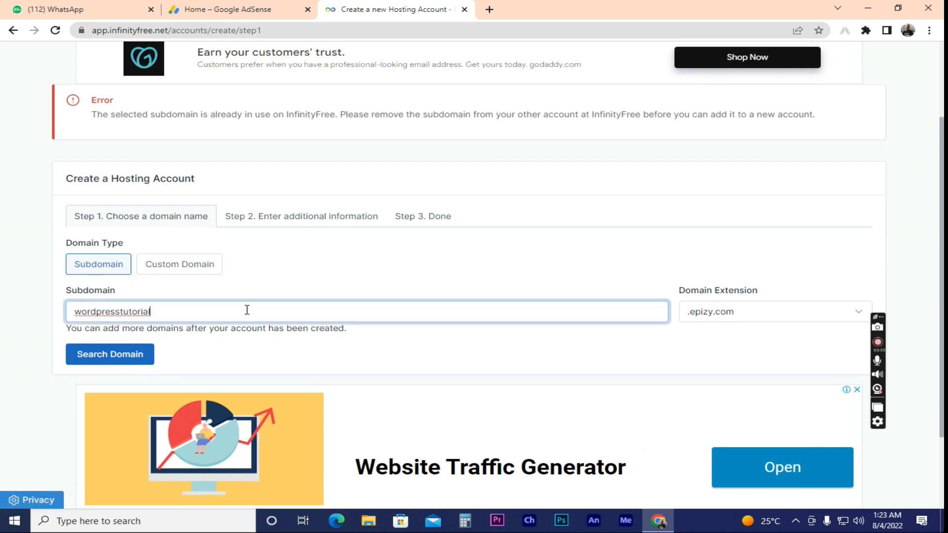
{"action": "type", "text": "masaraty"}
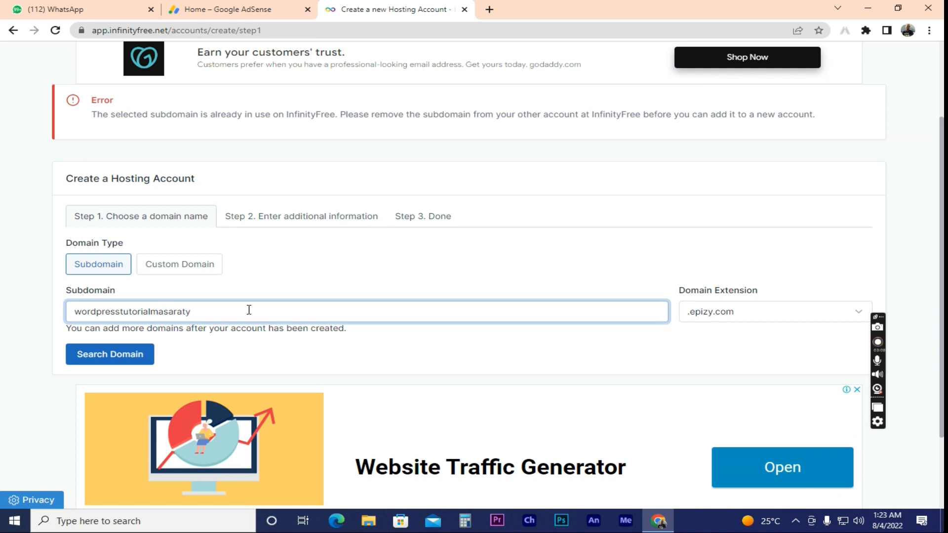
{"action": "left_click", "coordinate": [80, 354]}
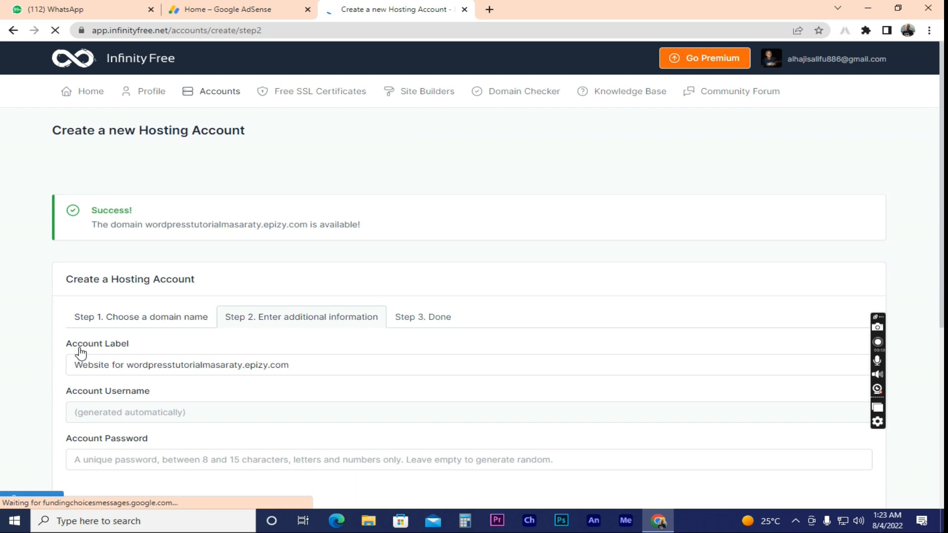
Step: Enter an account password, tick the reCAPTCHA box, and create the account
{"action": "scroll", "coordinate": [218, 364], "scroll_direction": "down", "scroll_amount": 3}
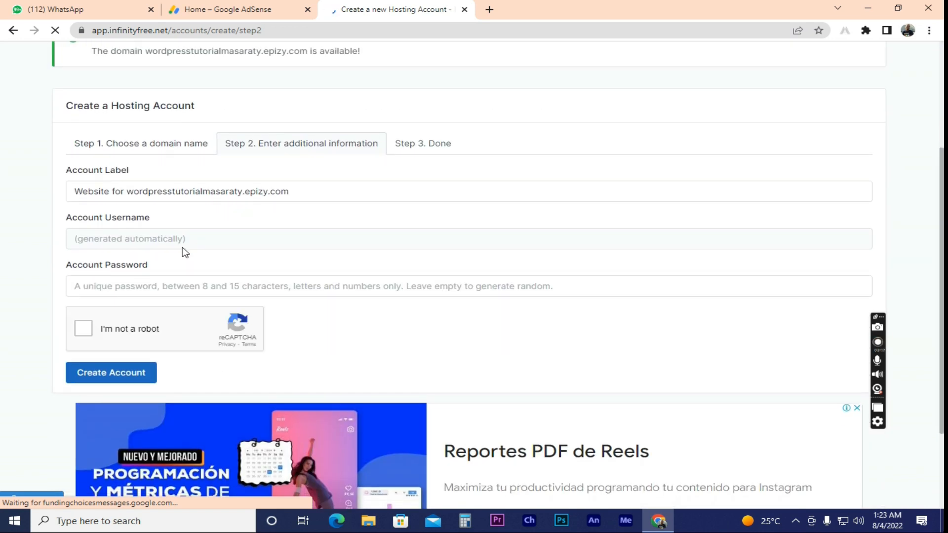
{"action": "left_click", "coordinate": [169, 291]}
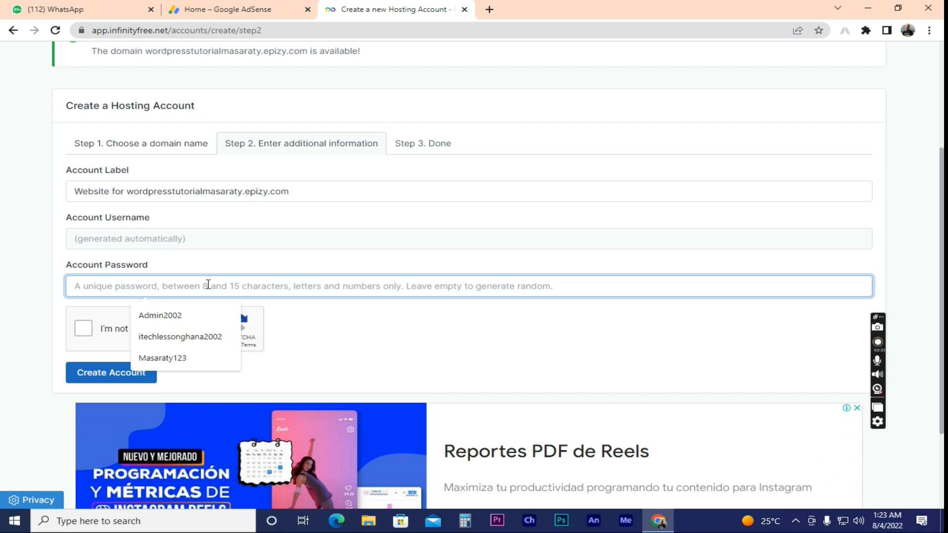
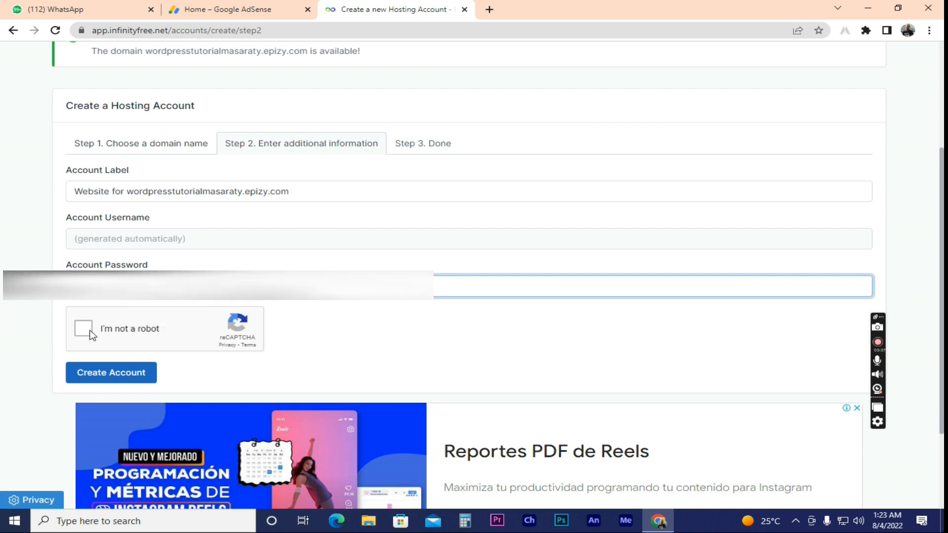
{"action": "left_click", "coordinate": [90, 331]}
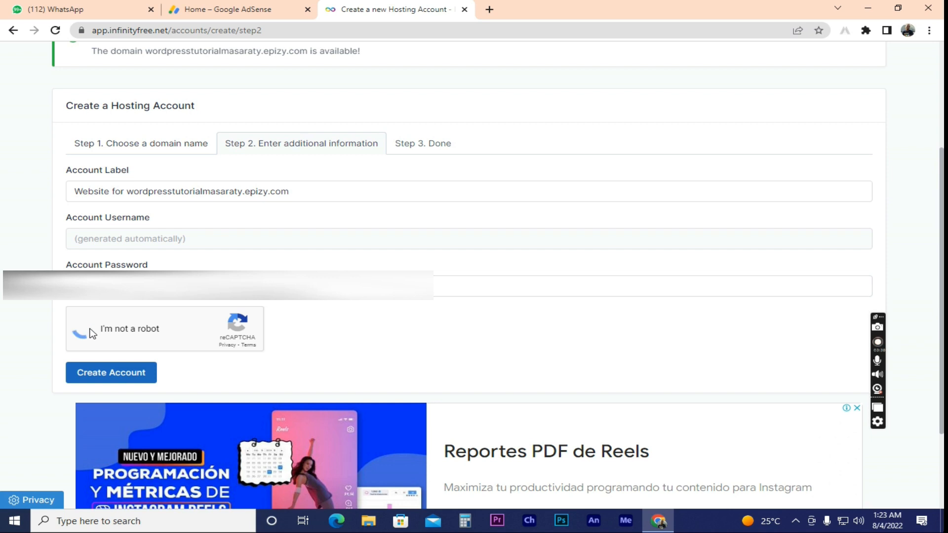
{"action": "left_click", "coordinate": [104, 375]}
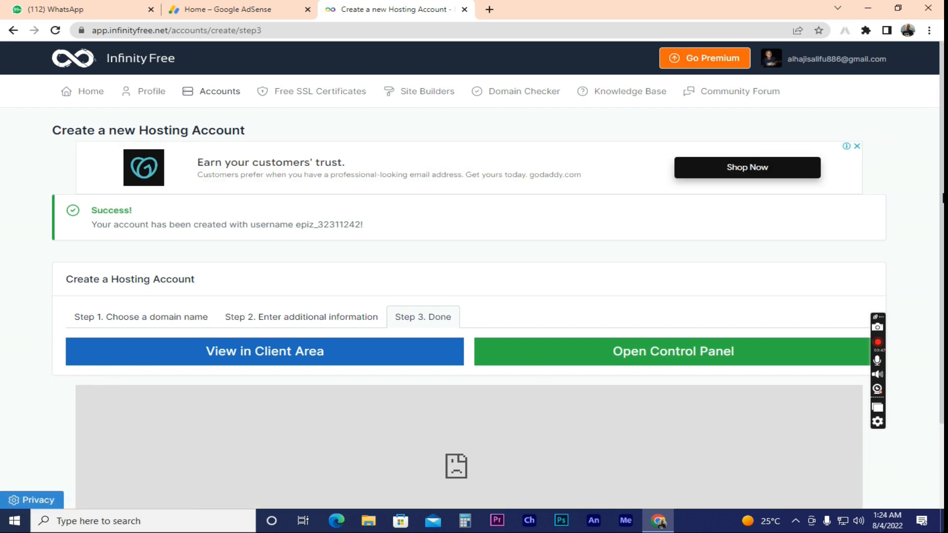
{"action": "scroll", "coordinate": [940, 277], "scroll_direction": "down", "scroll_amount": 2}
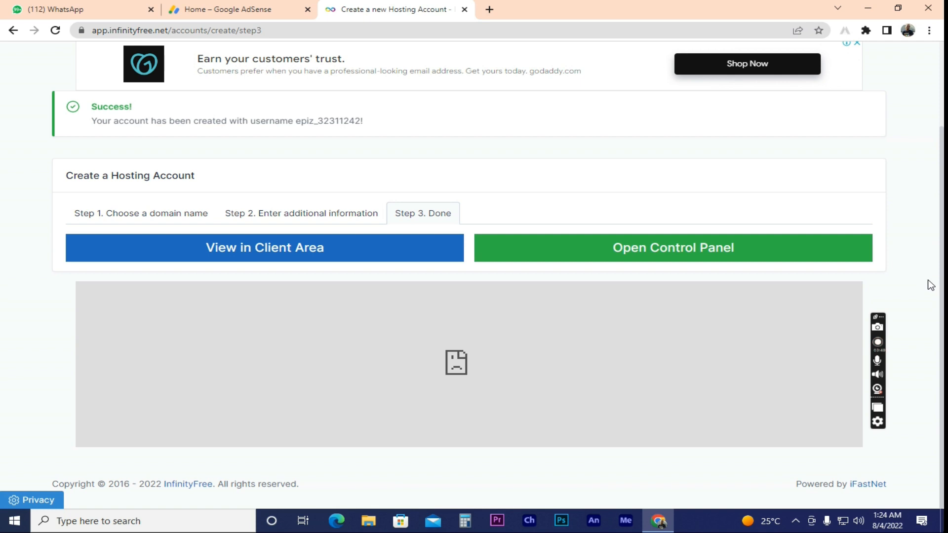
{"action": "scroll", "coordinate": [919, 257], "scroll_direction": "up", "scroll_amount": 1}
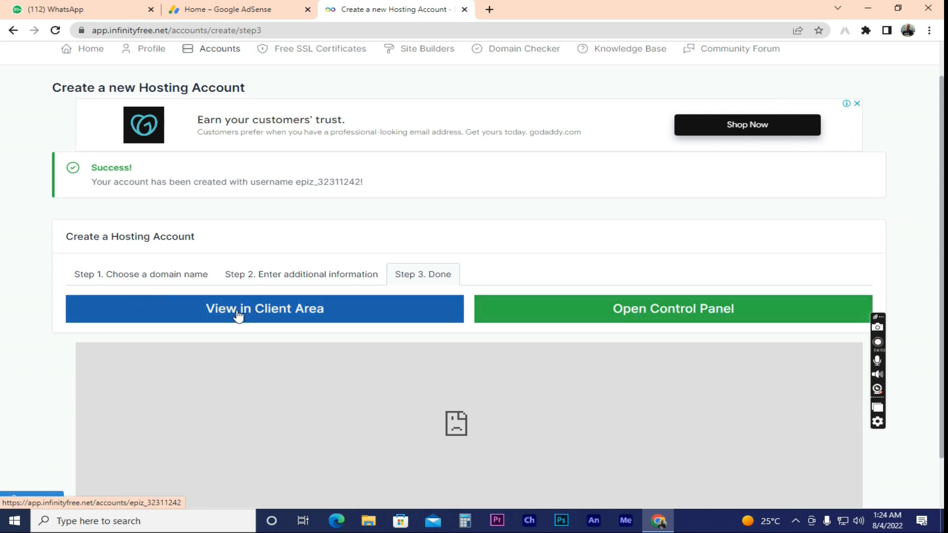
{"action": "left_click", "coordinate": [268, 315]}
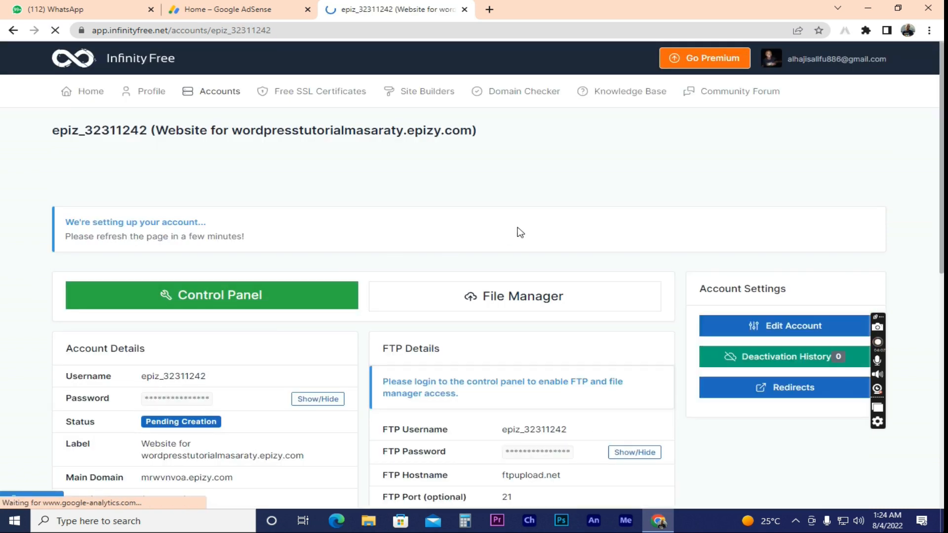
Step: Scroll through the wordpresstutorialmasaraty.epizy.com account page to review its account, FTP, MySQL and subdomain details
{"action": "scroll", "coordinate": [928, 292], "scroll_direction": "down", "scroll_amount": 5}
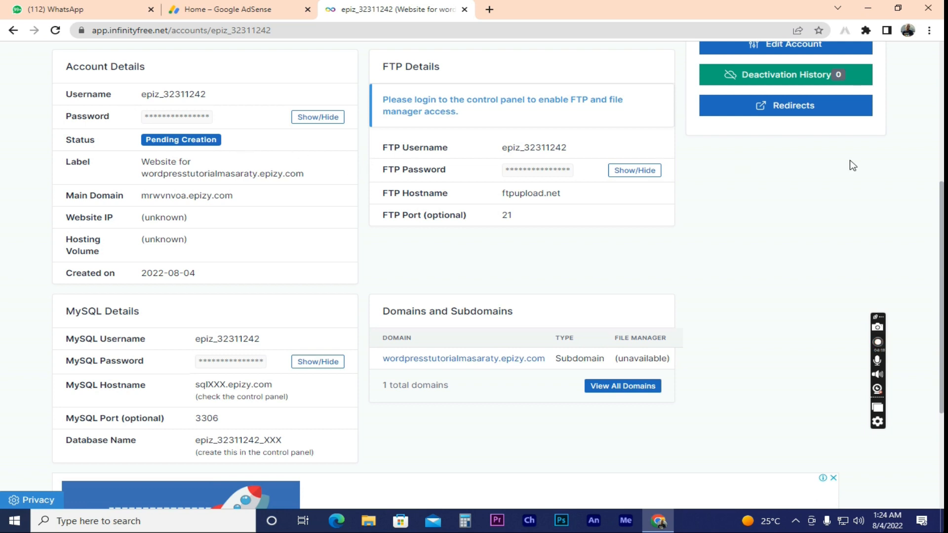
{"action": "scroll", "coordinate": [939, 165], "scroll_direction": "up", "scroll_amount": 3}
{"action": "scroll", "coordinate": [940, 165], "scroll_direction": "up", "scroll_amount": 2}
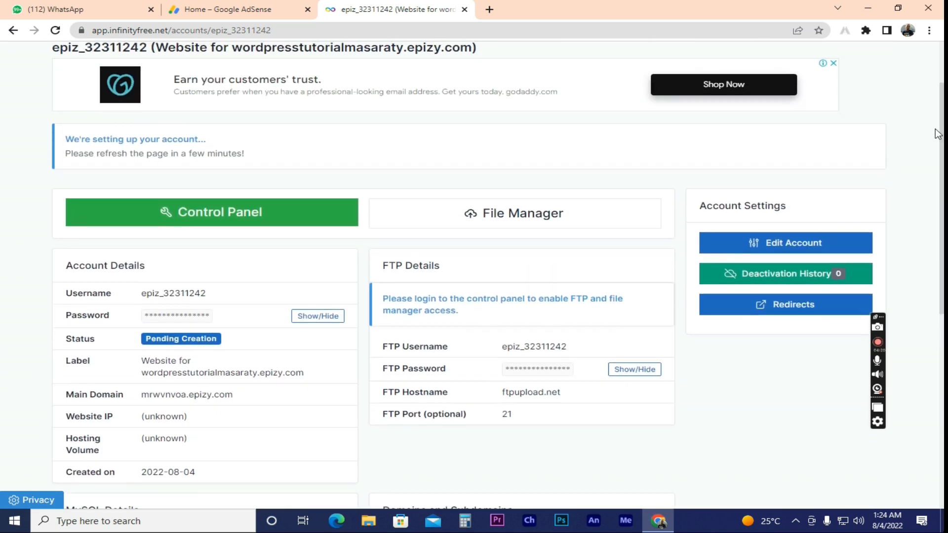
{"action": "scroll", "coordinate": [942, 183], "scroll_direction": "down", "scroll_amount": 2}
{"action": "scroll", "coordinate": [943, 182], "scroll_direction": "down", "scroll_amount": 1}
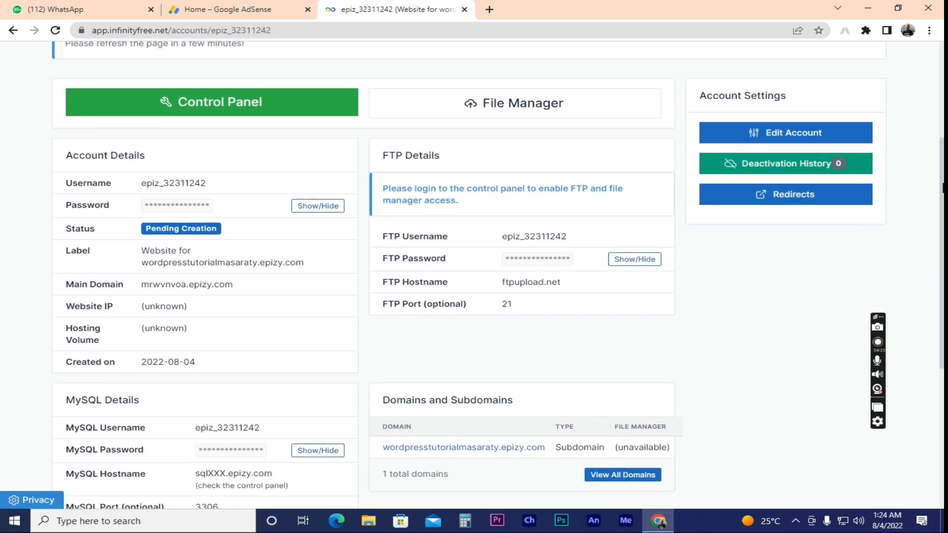
{"action": "left_click_drag", "start_coordinate": [944, 184], "coordinate": [943, 184]}
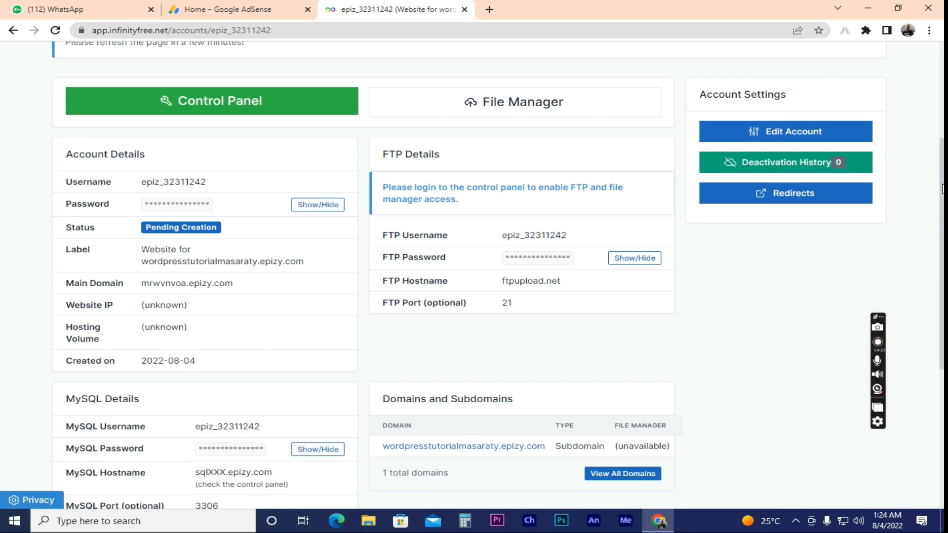
{"action": "left_click_drag", "start_coordinate": [943, 188], "coordinate": [940, 172]}
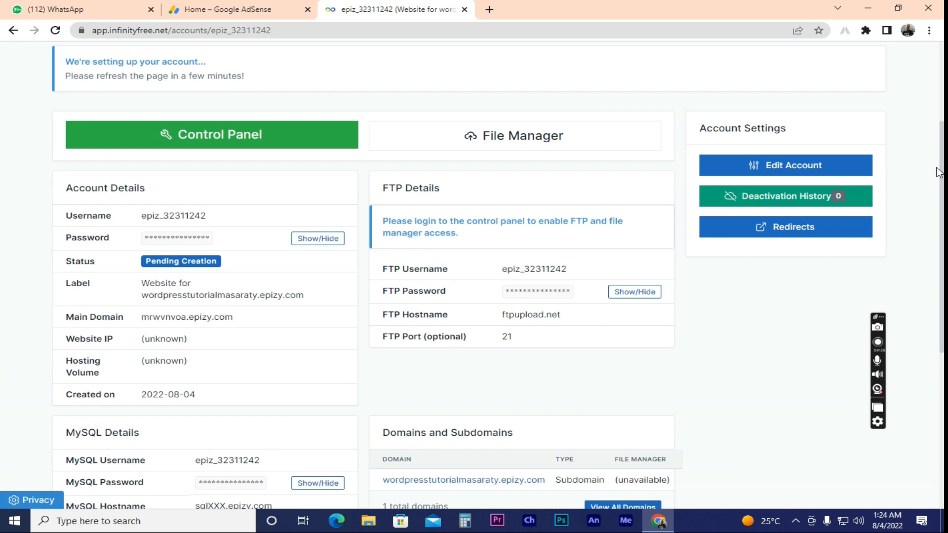
{"action": "left_click_drag", "start_coordinate": [939, 171], "coordinate": [939, 173]}
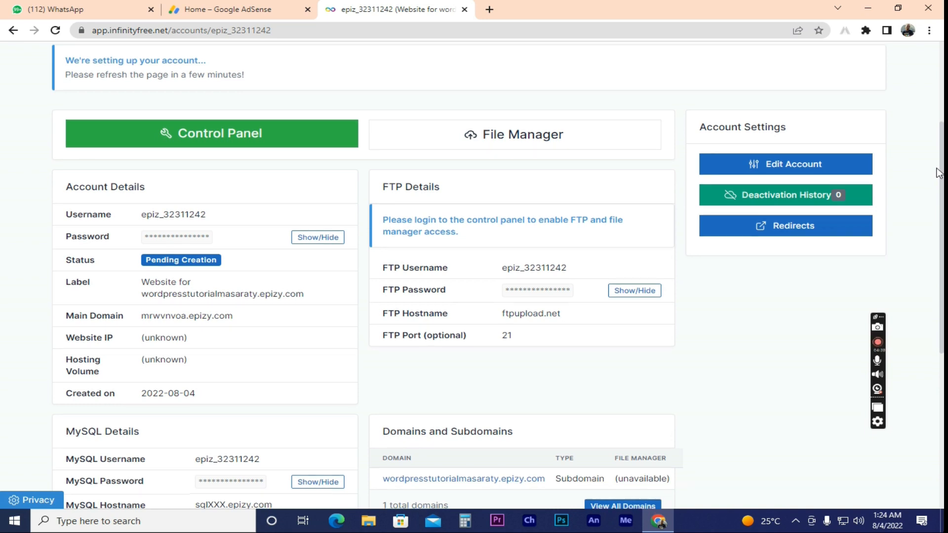